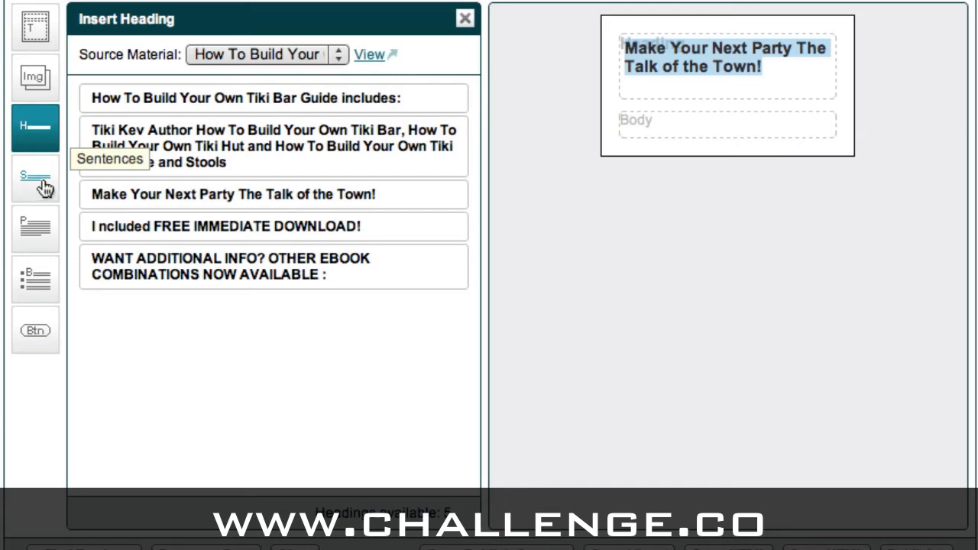
# Step: Insert the source sentence beginning "Now you can build a high-quality, custom Tiki bar" into the ad's Body area
pyautogui.click(44, 189)
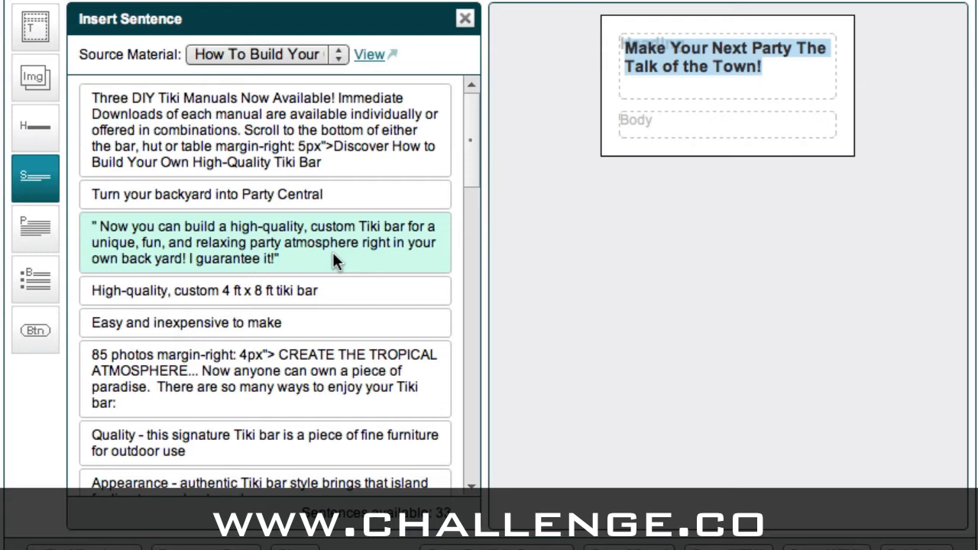
pyautogui.scroll(-3, 333, 254)
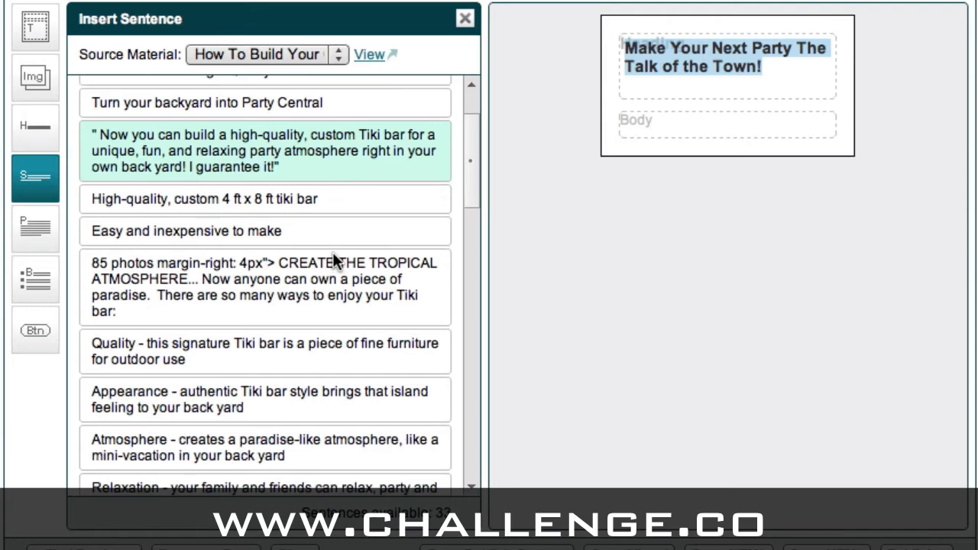
pyautogui.scroll(-9, 333, 252)
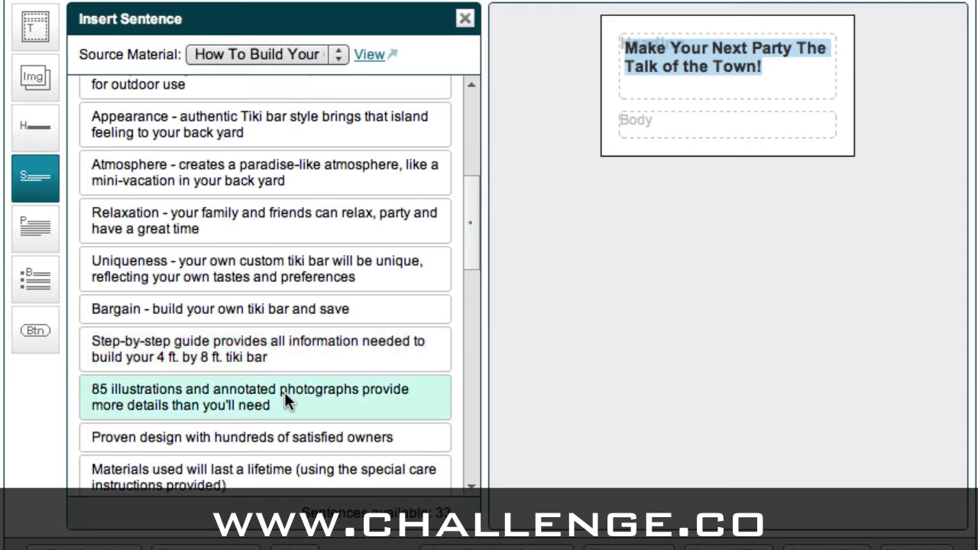
pyautogui.scroll(-3, 284, 392)
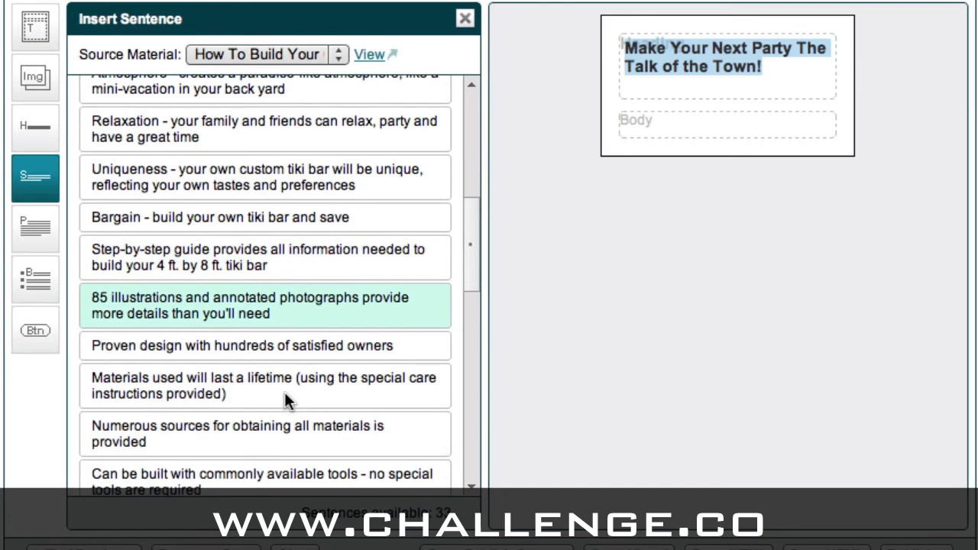
pyautogui.scroll(-4, 284, 392)
pyautogui.scroll(20, 284, 392)
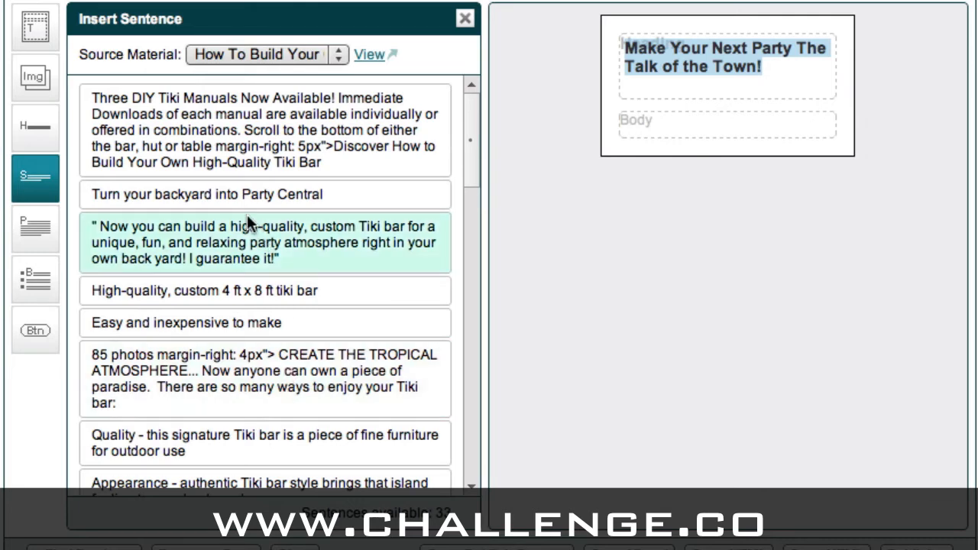
pyautogui.moveTo(243, 237); pyautogui.dragTo(688, 126)
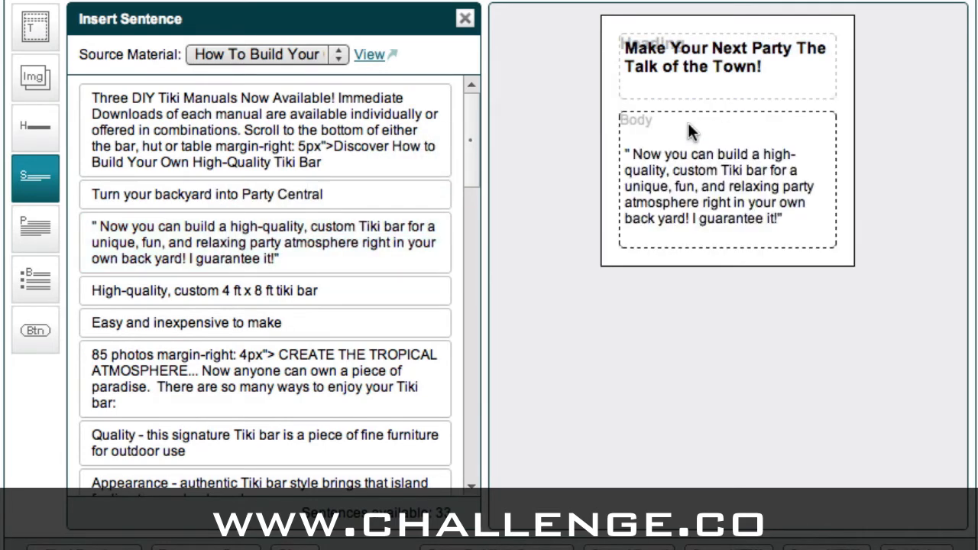
# Step: Add the source sentence "Step-by-step guide provides all information needed to build your 4 ft. by 8 ft. tiki bar" below the first body sentence
pyautogui.click(650, 237)
pyautogui.scroll(-5, 304, 344)
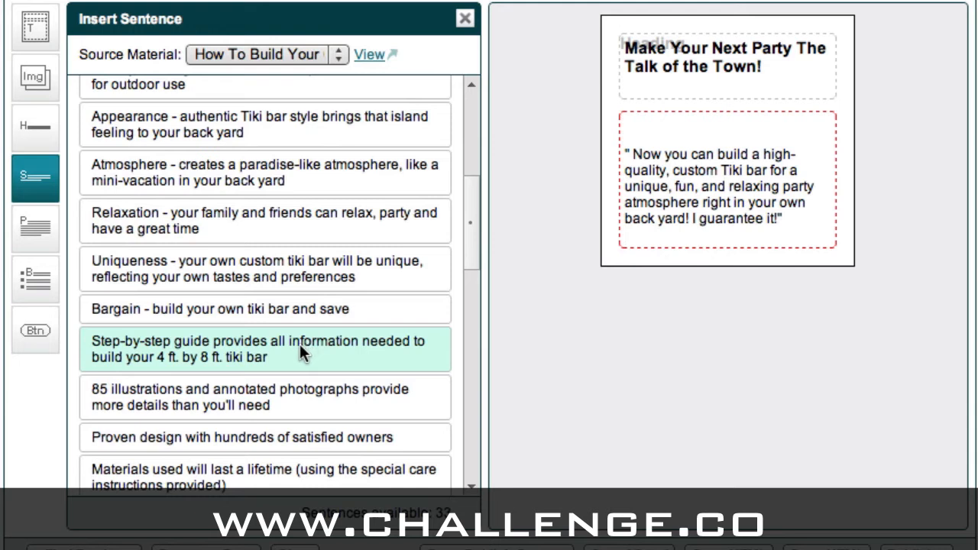
pyautogui.moveTo(299, 346); pyautogui.dragTo(677, 237)
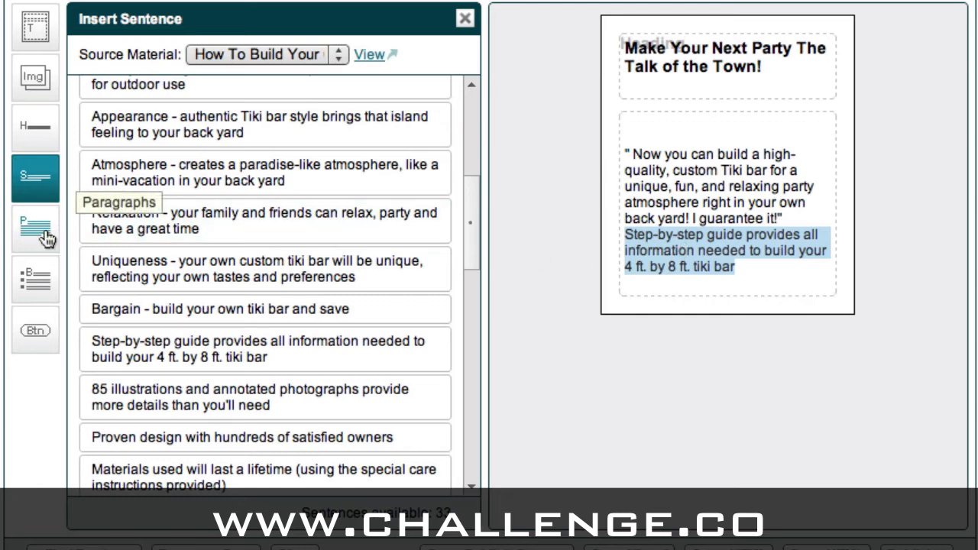
# Step: Remove the blank space and opening quote before the first body sentence, and delete "I guarantee it!" with its closing quote
pyautogui.click(644, 126)
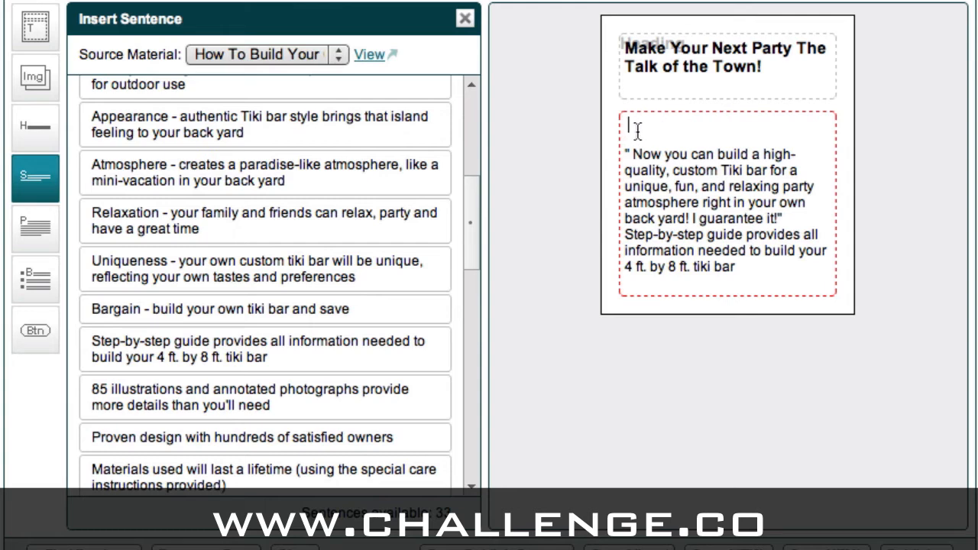
pyautogui.press('Delete')
pyautogui.press('Delete')
pyautogui.press('Delete')
pyautogui.press('Delete')
pyautogui.press('Delete')
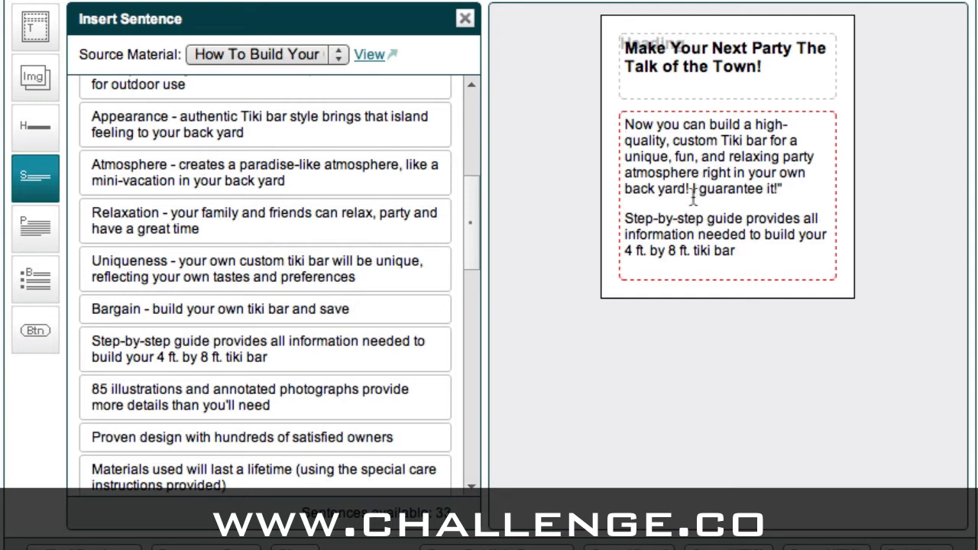
pyautogui.keyDown('shift'); pyautogui.click(796, 191); pyautogui.keyUp('shift')
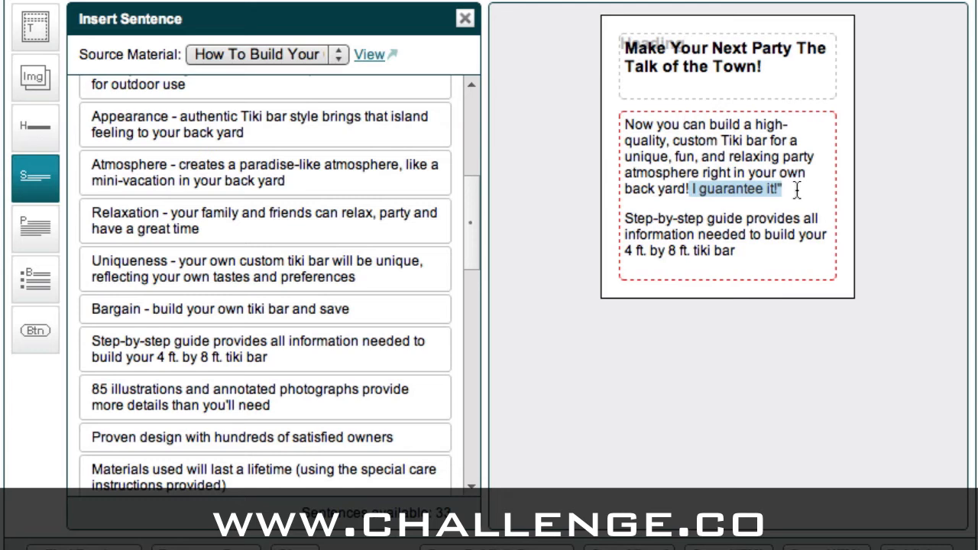
pyautogui.press('BackSpace')
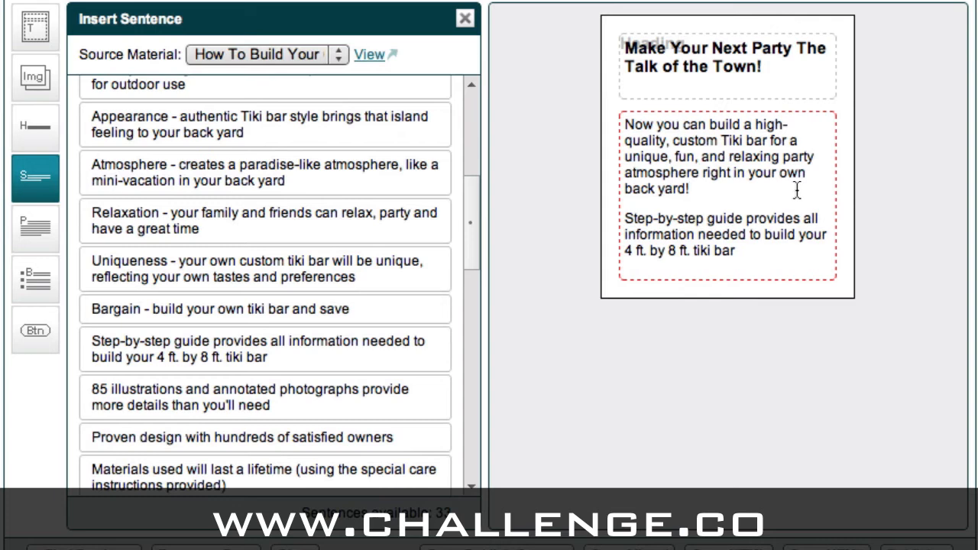
# Step: Delete "4 ft. by 8 ft." from the step-by-step guide sentence in the body
pyautogui.press('Down')
pyautogui.press('Down')
pyautogui.press('Down')
pyautogui.hotkey('shift', 'Left')
pyautogui.hotkey('shift', 'Left')
pyautogui.hotkey('shift', 'Left')
pyautogui.hotkey('shift', 'Left')
pyautogui.hotkey('shift', 'Left')
pyautogui.hotkey('shift', 'Left')
pyautogui.hotkey('shift', 'Left')
pyautogui.hotkey('shift', 'Left')
pyautogui.hotkey('shift', 'Left')
pyautogui.hotkey('shift', 'Left')
pyautogui.hotkey('shift', 'Left')
pyautogui.hotkey('shift', 'Left')
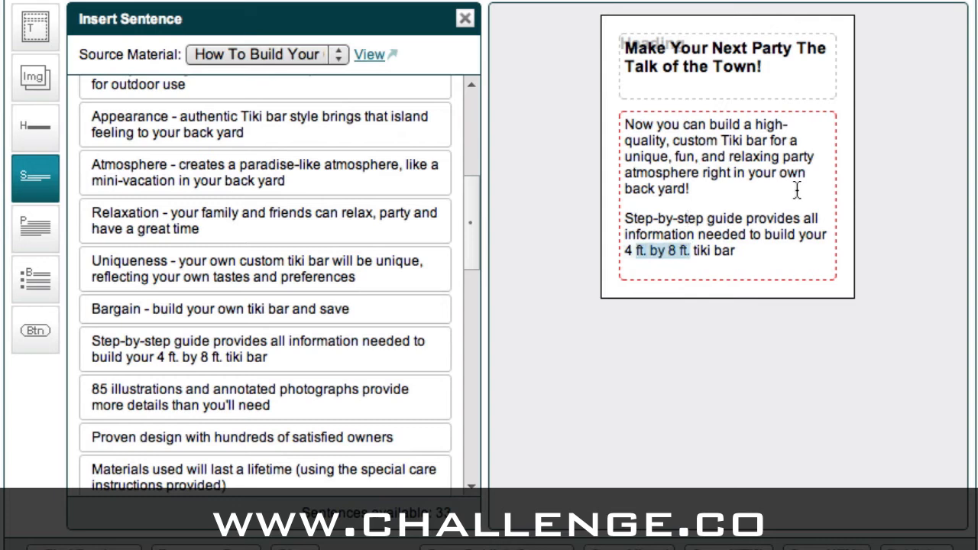
pyautogui.hotkey('shift', 'Left')
pyautogui.hotkey('shift', 'Left')
pyautogui.press('BackSpace')
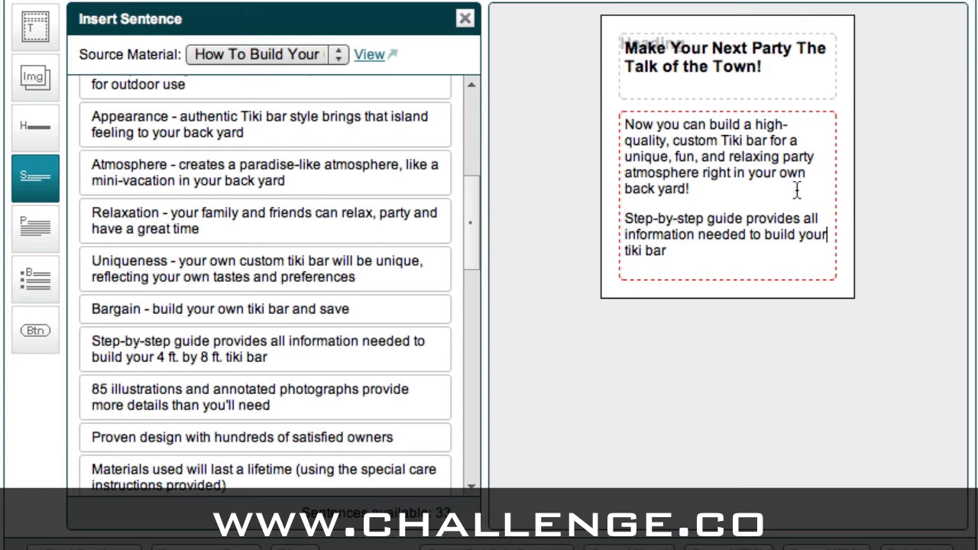
# Step: Append "in no time at all!" to the step-by-step guide sentence and remove the blank line after it
pyautogui.press('Down')
pyautogui.write('in no time zat')
pyautogui.press('BackSpace')
pyautogui.write('at a')
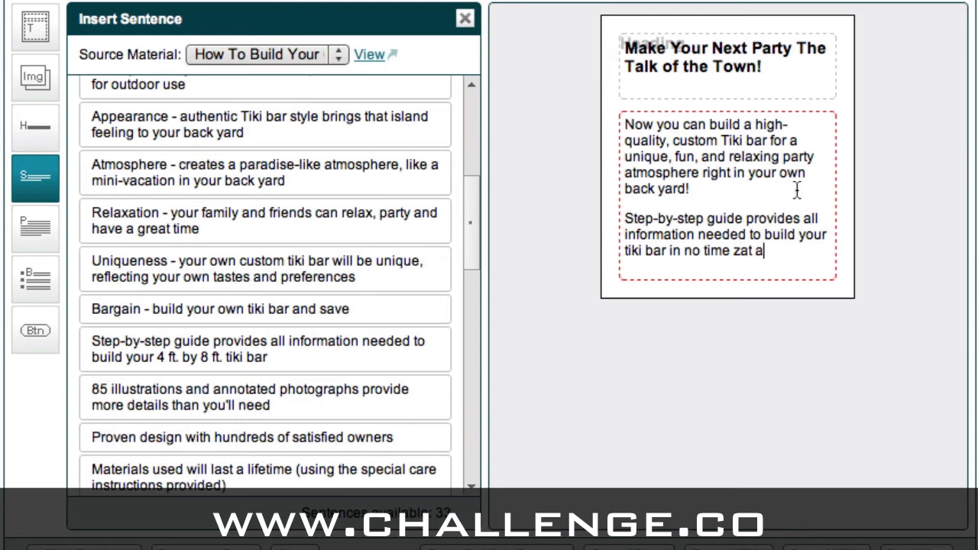
pyautogui.press('BackSpace')
pyautogui.press('BackSpace')
pyautogui.press('BackSpace')
pyautogui.press('BackSpace')
pyautogui.press('BackSpace')
pyautogui.press('BackSpace')
pyautogui.write('at')
pyautogui.press('BackSpace')
pyautogui.write('t all!')
pyautogui.press('Down')
pyautogui.press('BackSpace')
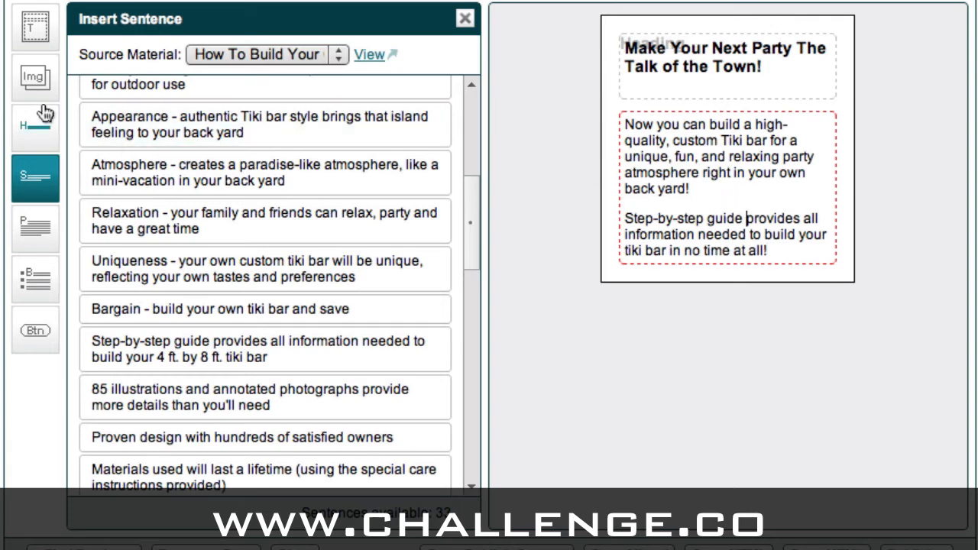
# Step: Insert the 390 × 260 source image of the freestanding thatched tiki bar between the two body paragraphs and shrink it slightly
pyautogui.click(32, 80)
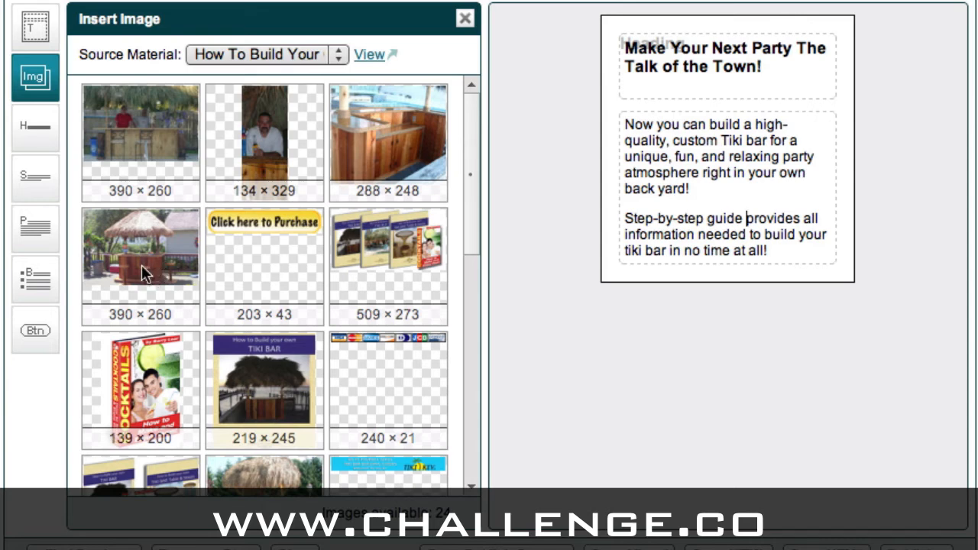
pyautogui.moveTo(142, 265); pyautogui.dragTo(618, 207)
pyautogui.click(761, 280)
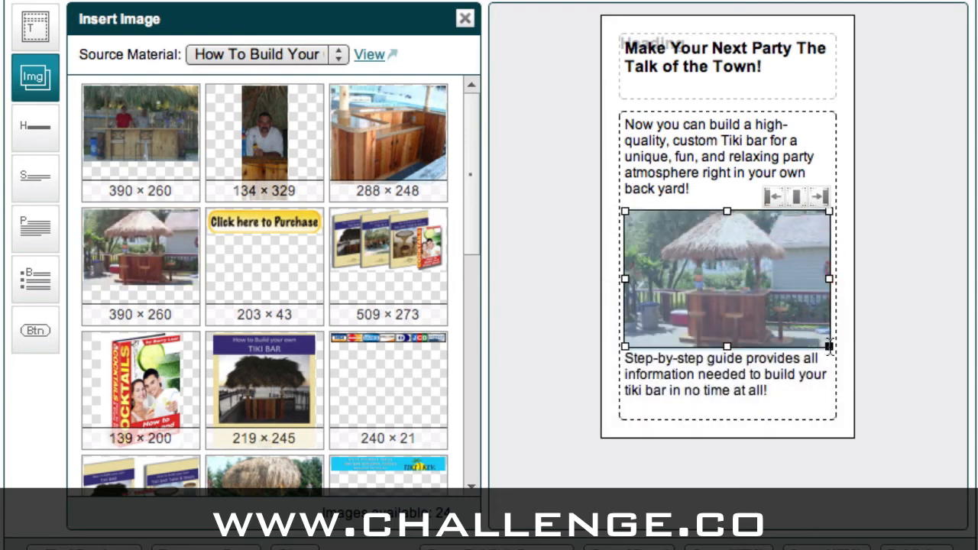
pyautogui.moveTo(828, 346); pyautogui.dragTo(765, 331)
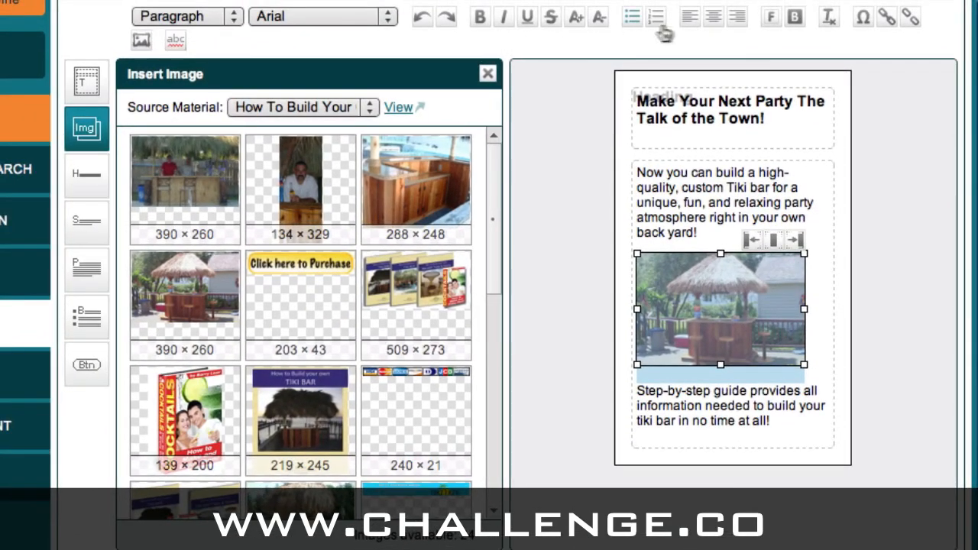
# Step: Center the tiki bar image and separate the step-by-step sentence below it as its own left-aligned paragraph
pyautogui.click(714, 23)
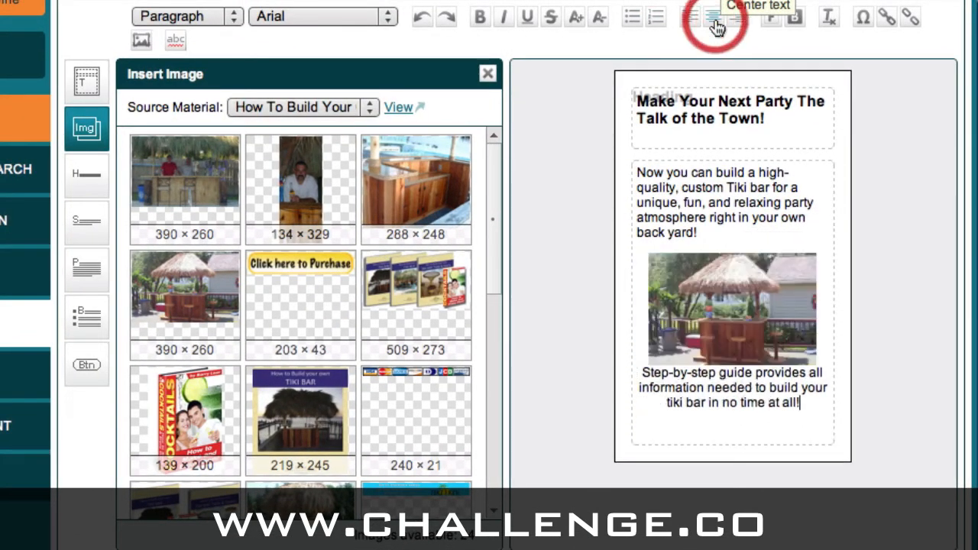
pyautogui.click(640, 374)
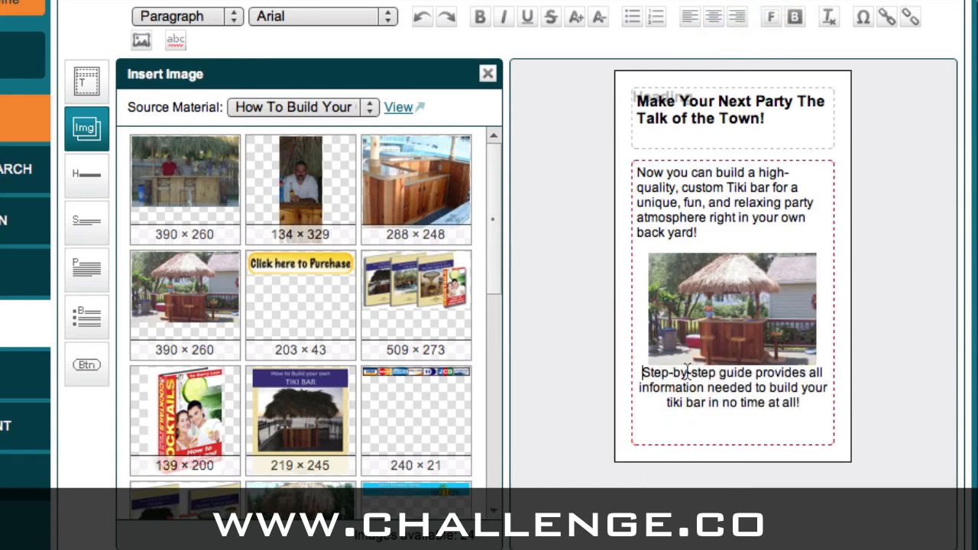
pyautogui.press('Return')
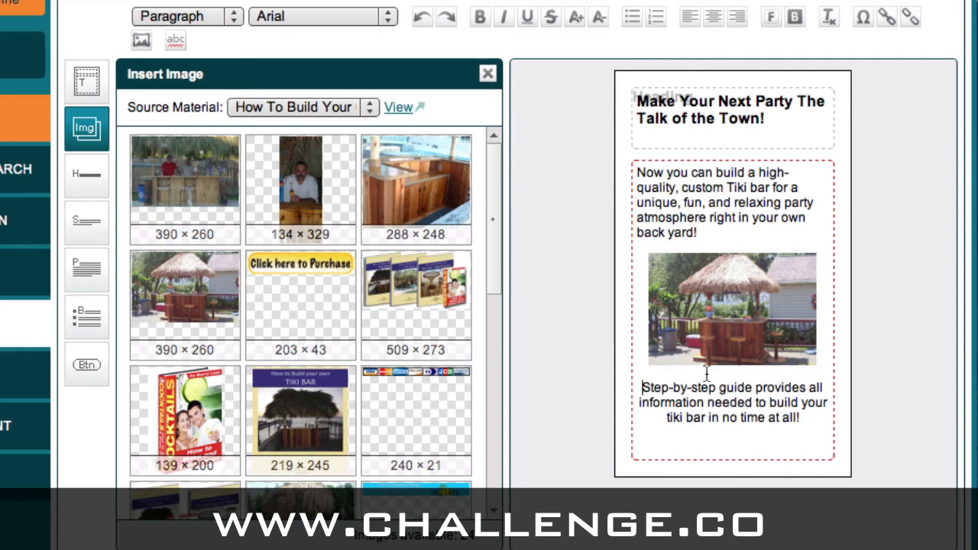
pyautogui.click(692, 23)
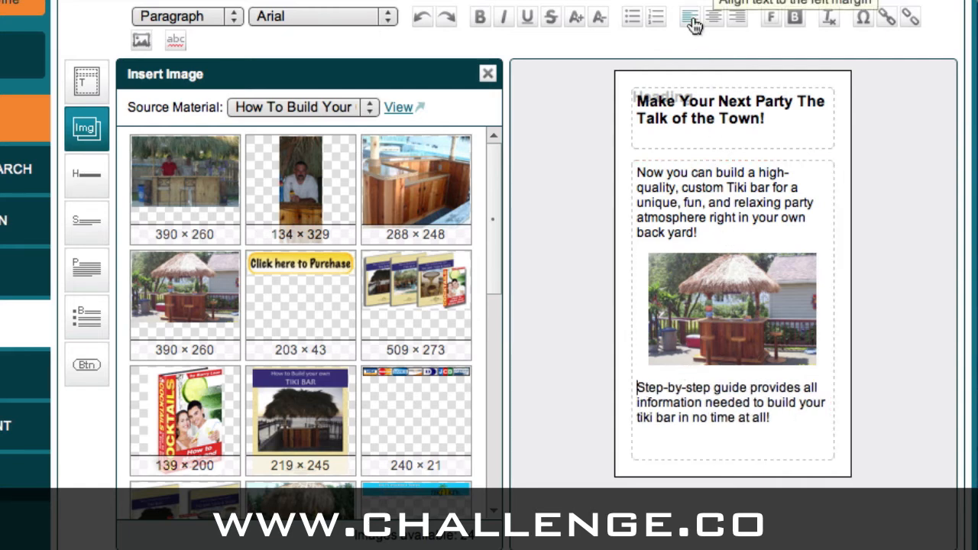
# Step: Add the call-to-action line "Click Here To Get More Information Right Now!" below the step-by-step paragraph
pyautogui.click(750, 443)
pyautogui.write('Click Here To Get')
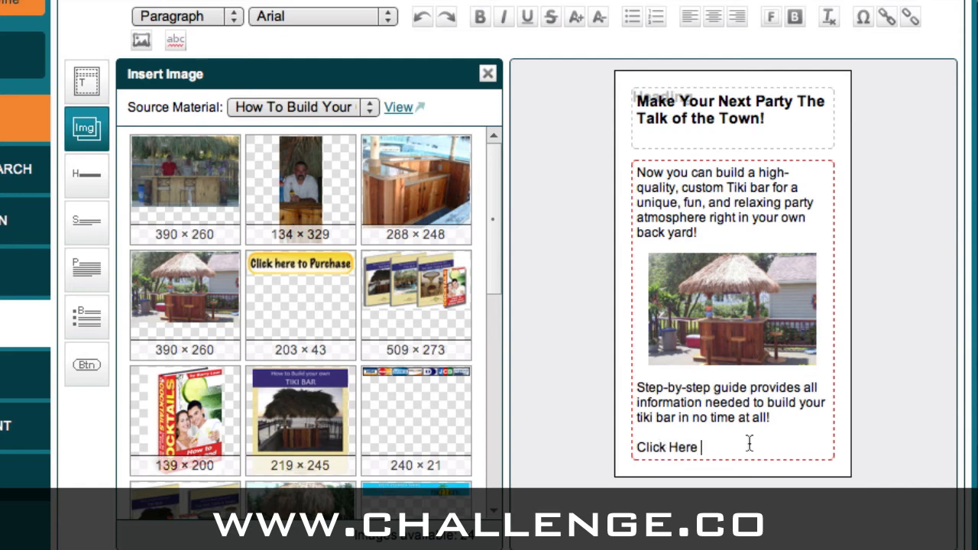
pyautogui.write('MOre INformation')
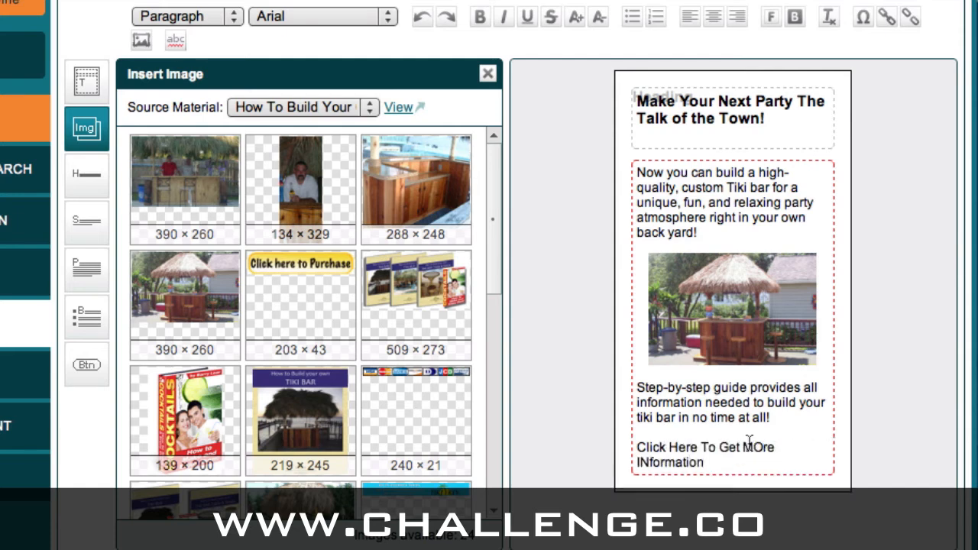
pyautogui.press('Right')
pyautogui.press('Delete')
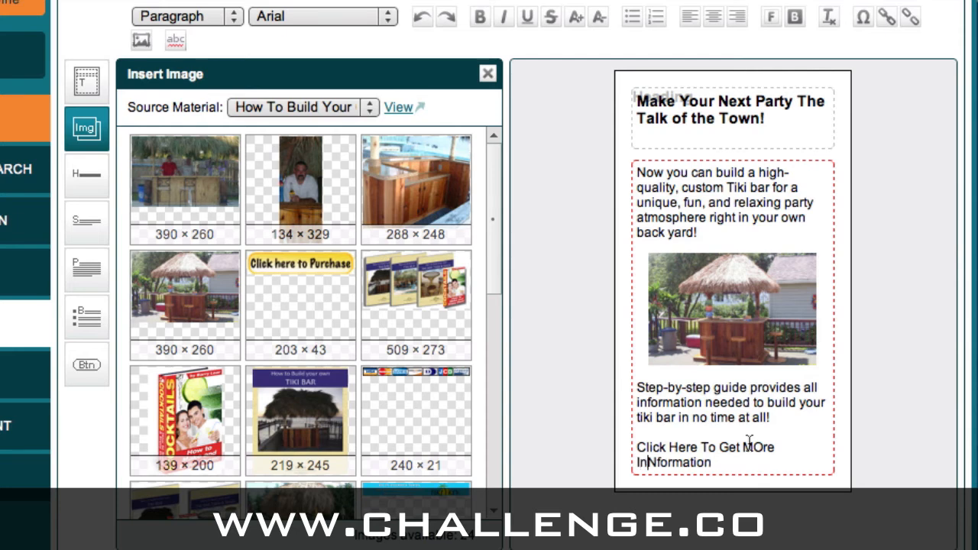
pyautogui.write('n')
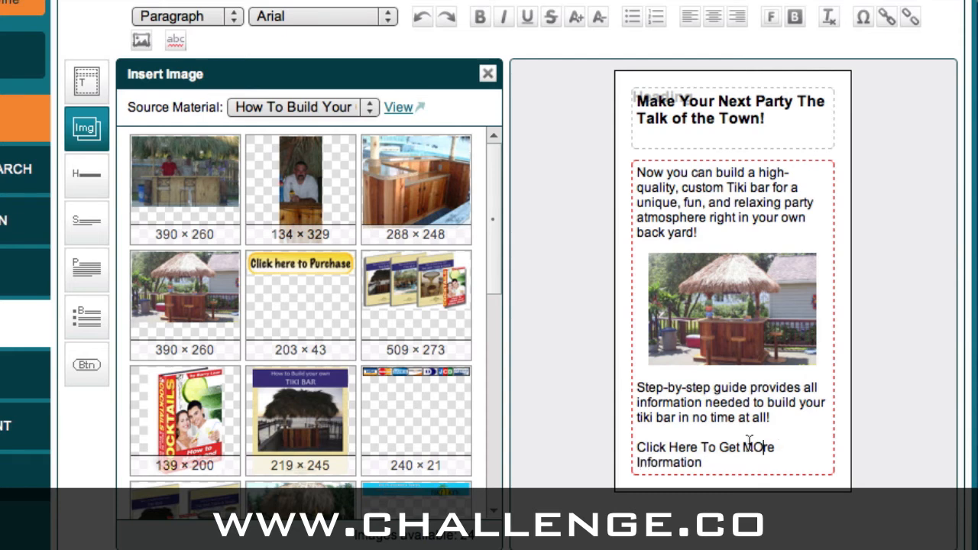
pyautogui.press('BackSpace')
pyautogui.write('o')
pyautogui.press('Down')
pyautogui.write('Right Now!')
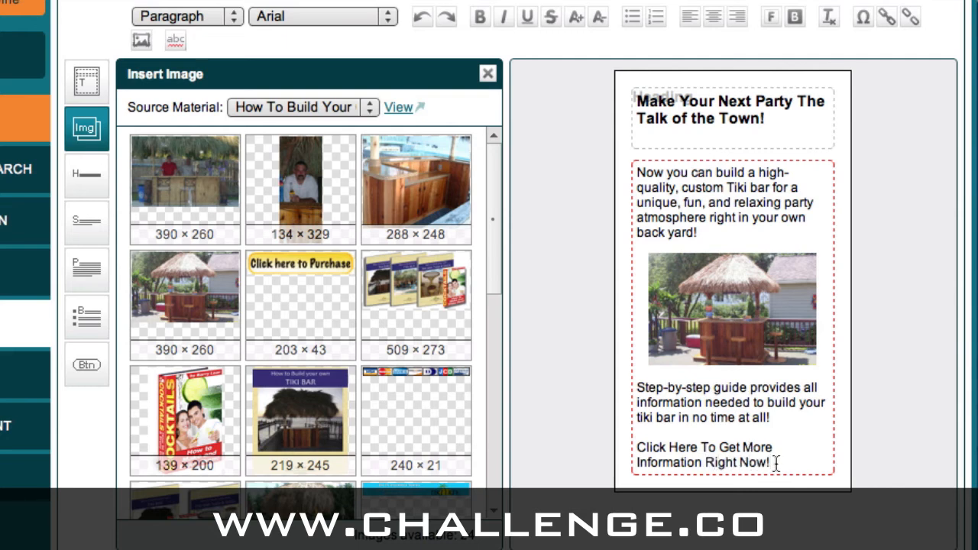
# Step: Link the call-to-action text to the ClickBank affiliate URL for the How To Build Your Own Tiki Bar product
pyautogui.moveTo(775, 463); pyautogui.dragTo(636, 447)
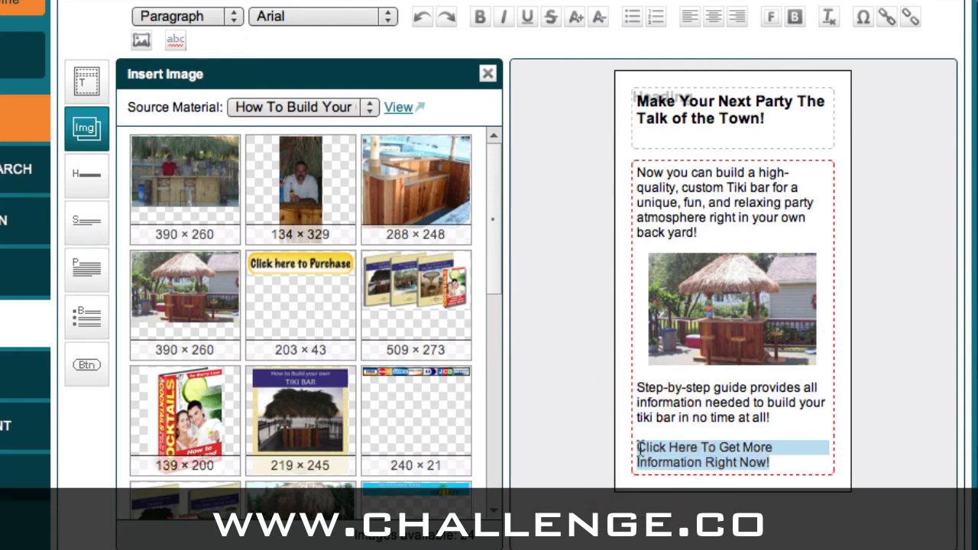
pyautogui.click(890, 27)
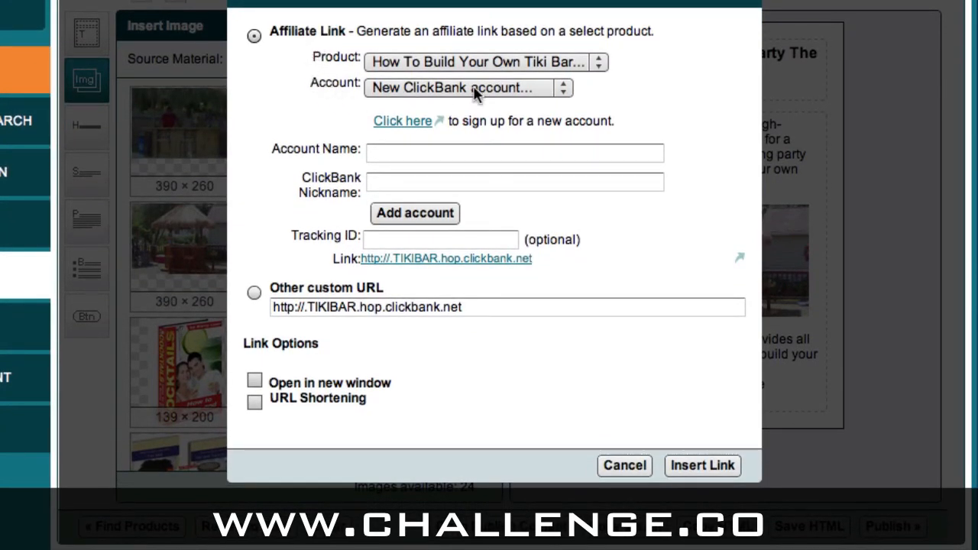
pyautogui.click(562, 87)
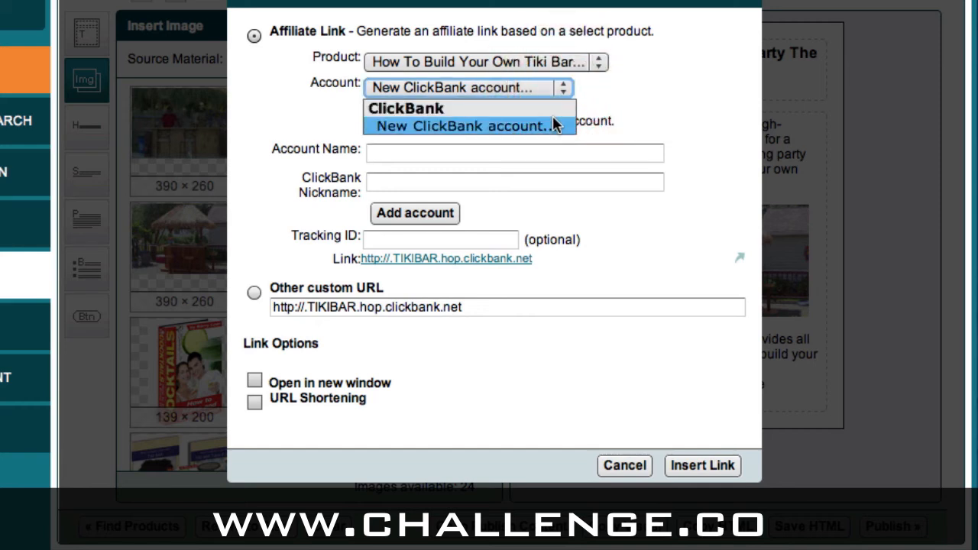
pyautogui.click(588, 97)
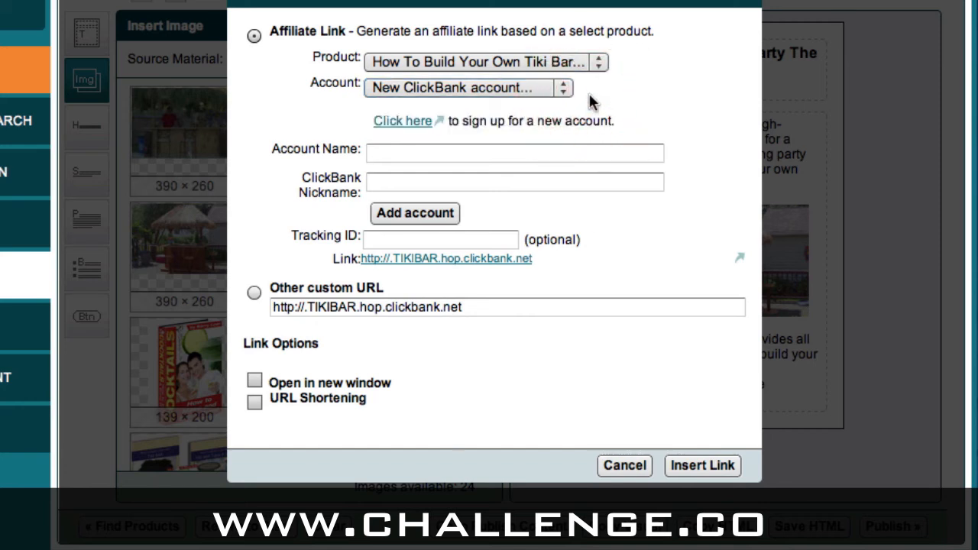
pyautogui.click(704, 465)
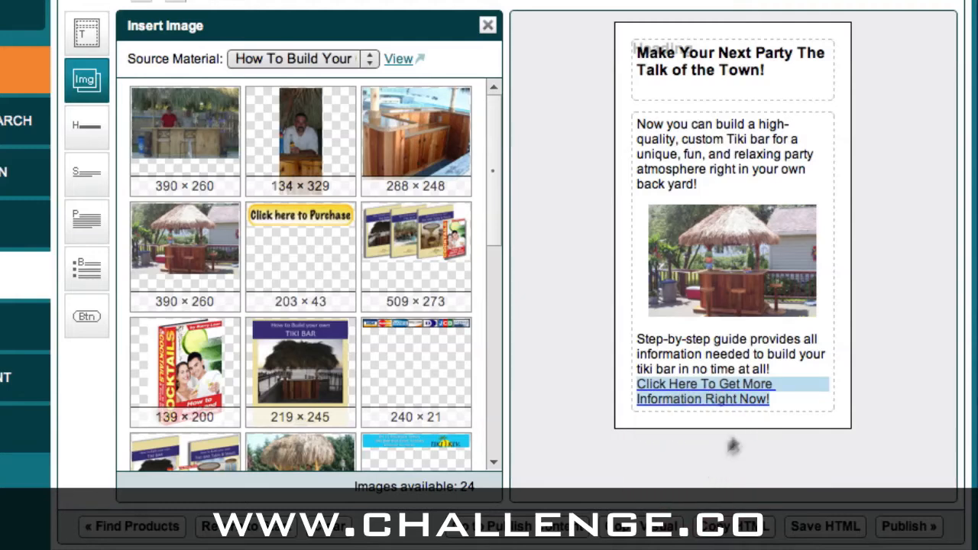
# Step: Delete the linked call-to-action text and start an empty line below the step-by-step paragraph
pyautogui.click(775, 368)
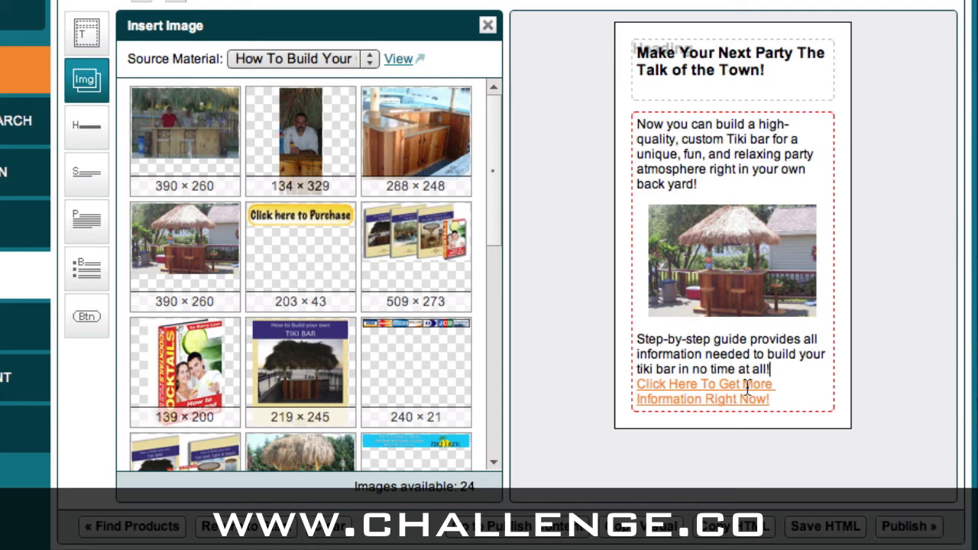
pyautogui.hotkey('shift', 'Down')
pyautogui.hotkey('shift', 'Down')
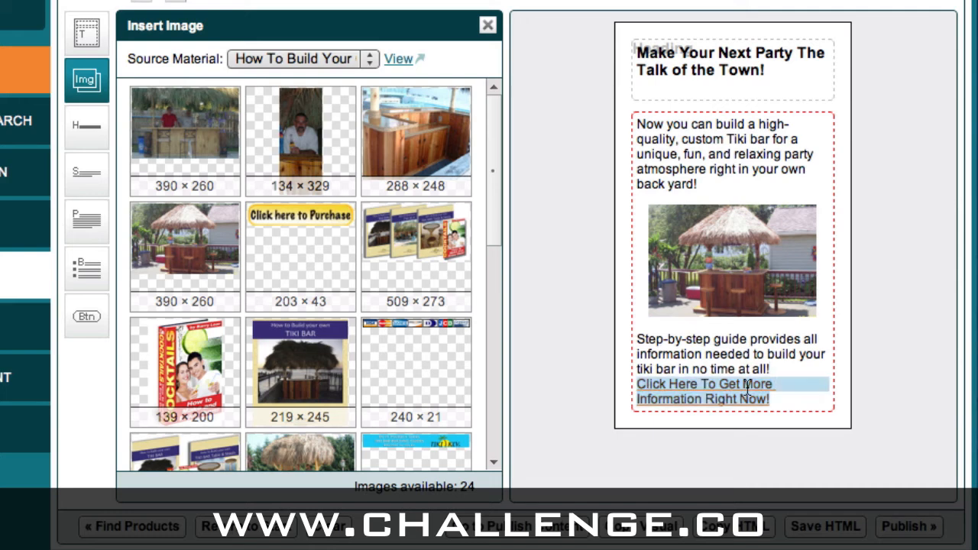
pyautogui.press('BackSpace')
pyautogui.press('BackSpace')
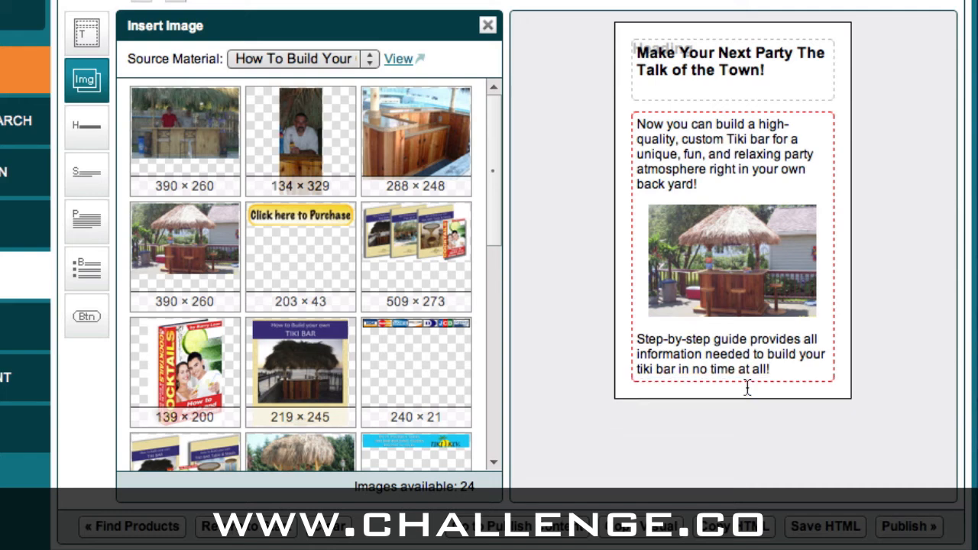
pyautogui.press('Return')
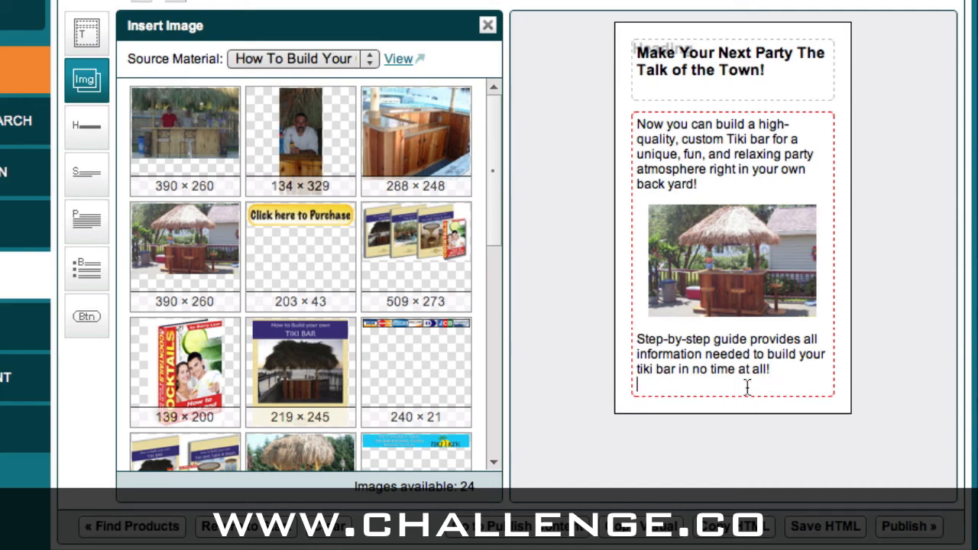
# Step: Insert the blue 190 × 51 "Find Out More" button below the step-by-step paragraph, linked to the How To Build Your Own Tiki Bar affiliate URL
pyautogui.click(88, 325)
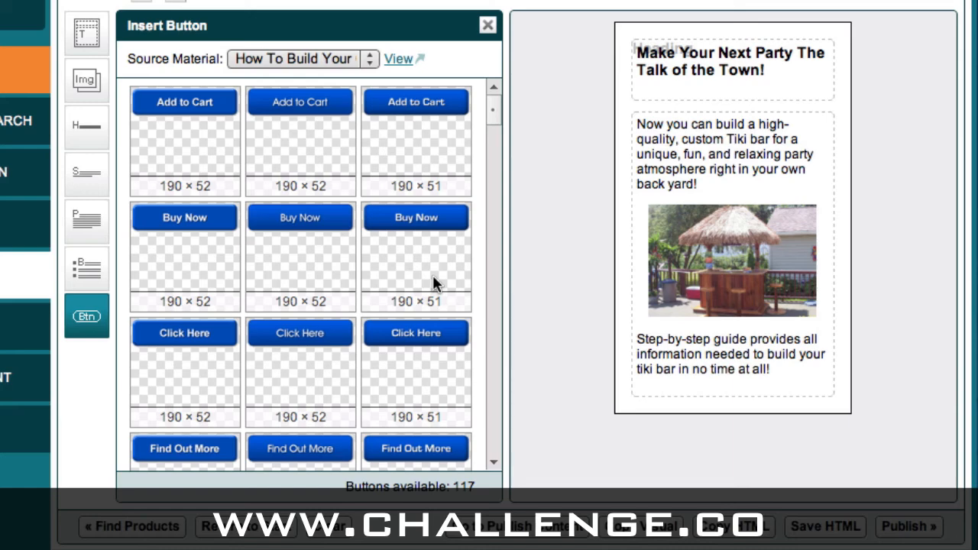
pyautogui.scroll(-20, 431, 244)
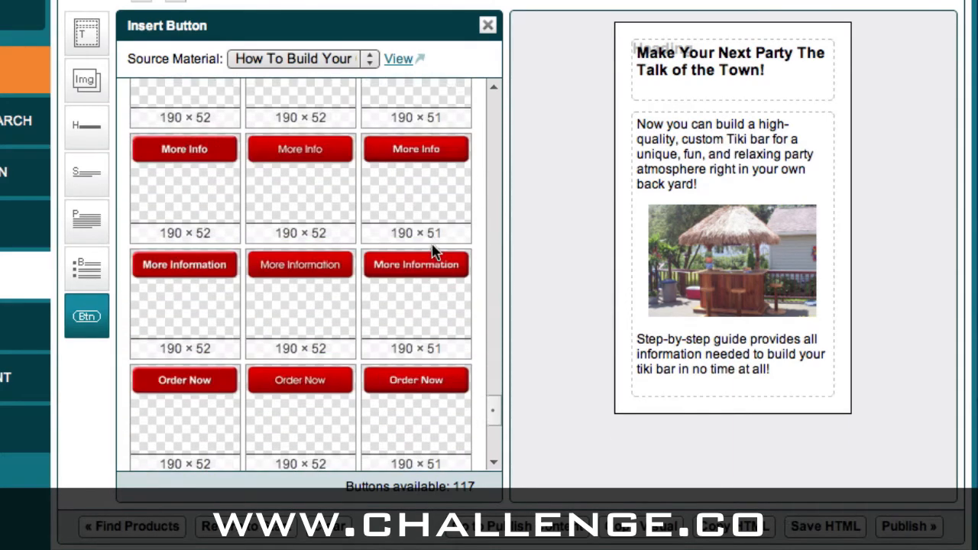
pyautogui.scroll(20, 433, 252)
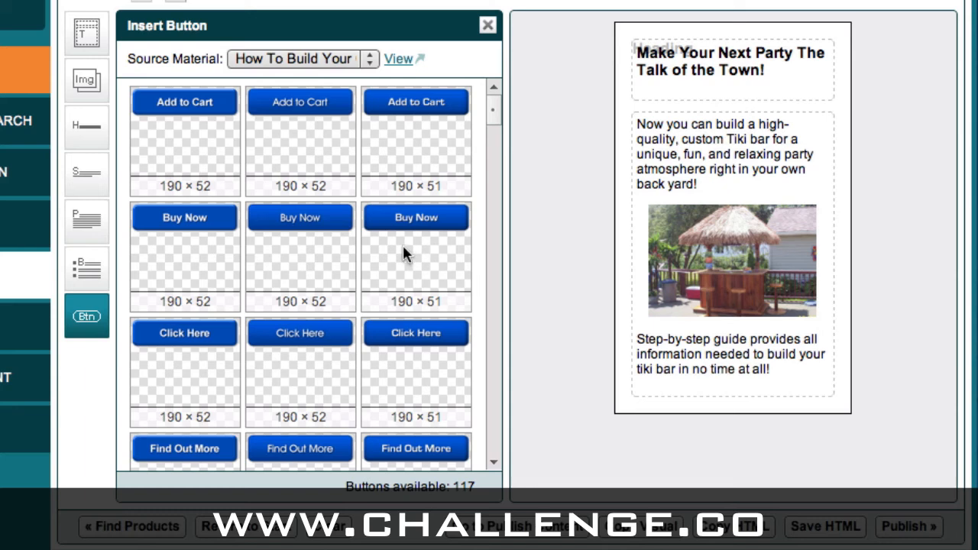
pyautogui.click(493, 463)
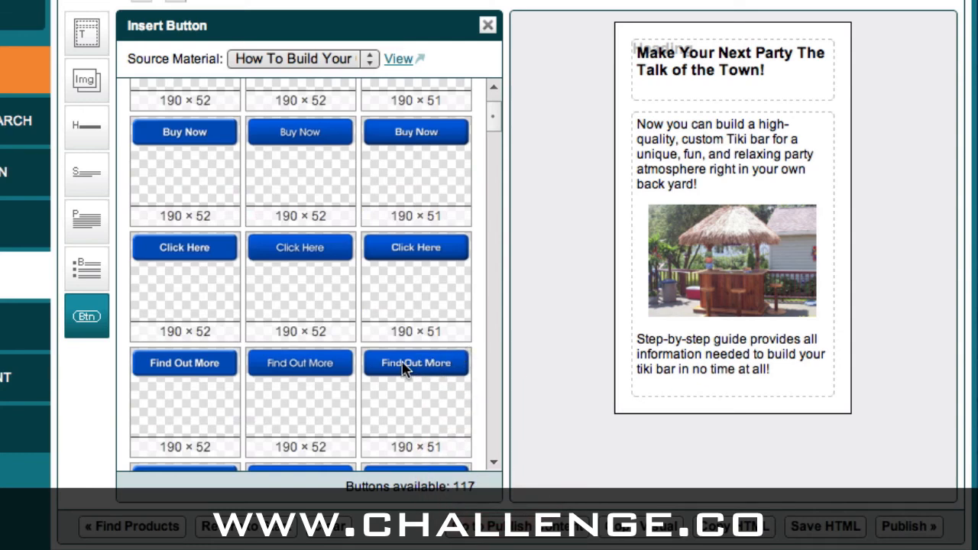
pyautogui.moveTo(409, 369); pyautogui.dragTo(661, 381)
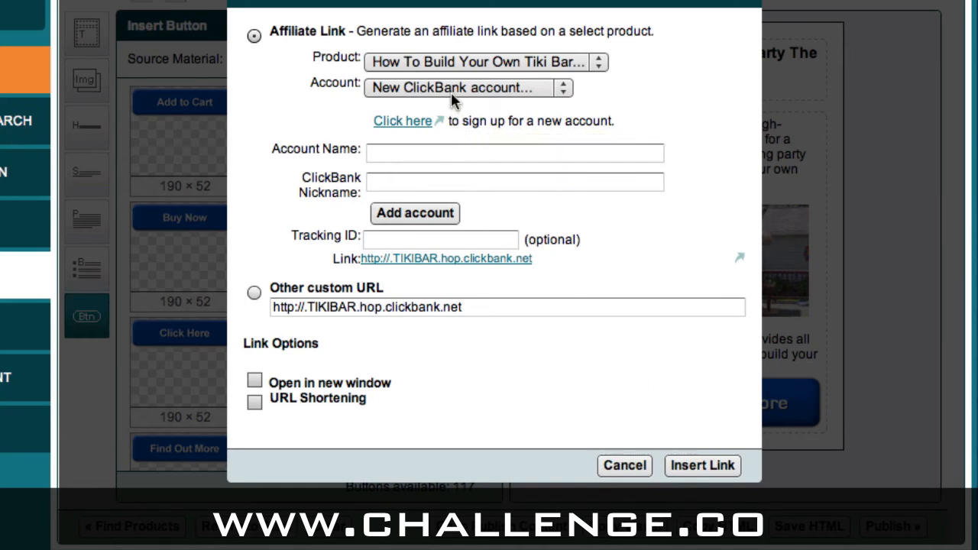
pyautogui.click(712, 466)
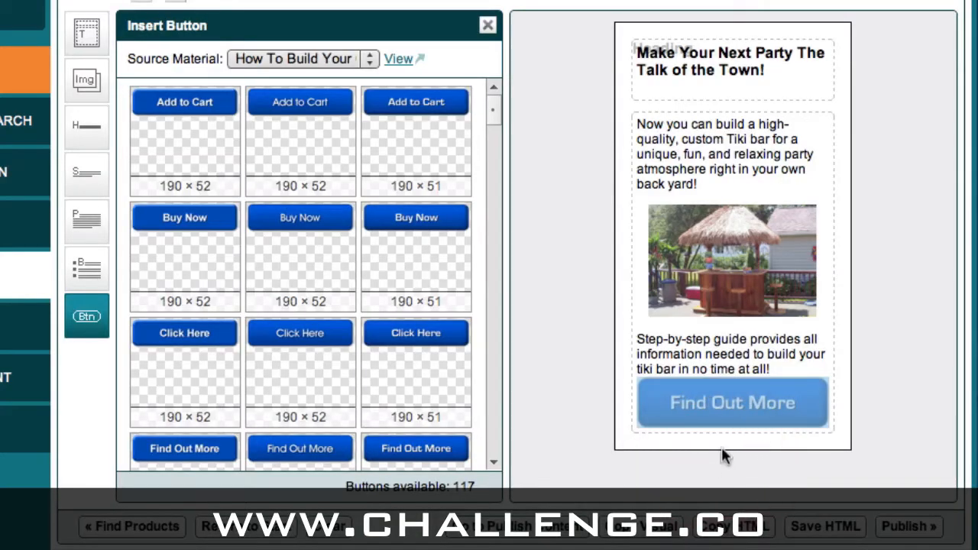
# Step: Shrink the "Find Out More" button proportionally to about three quarters of its inserted width
pyautogui.click(792, 395)
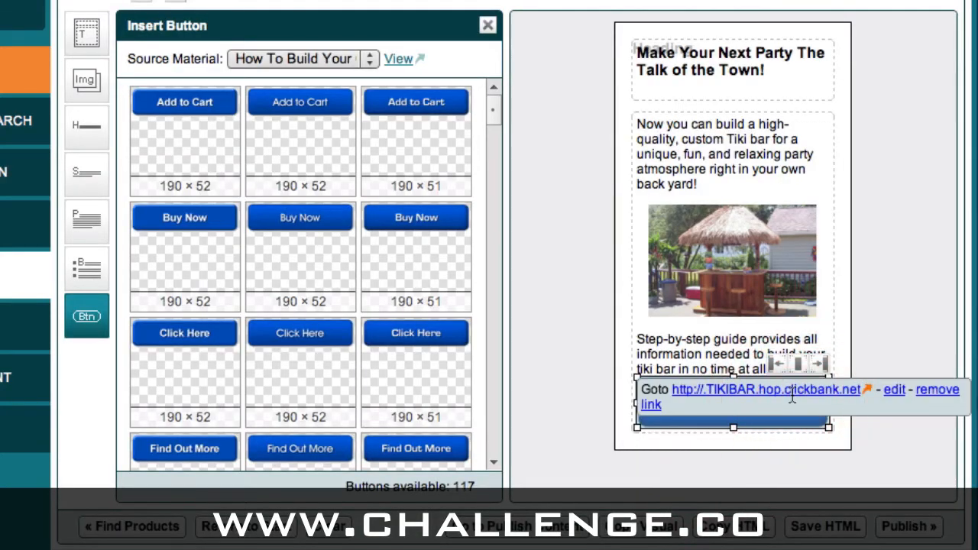
pyautogui.click(729, 369)
pyautogui.click(764, 411)
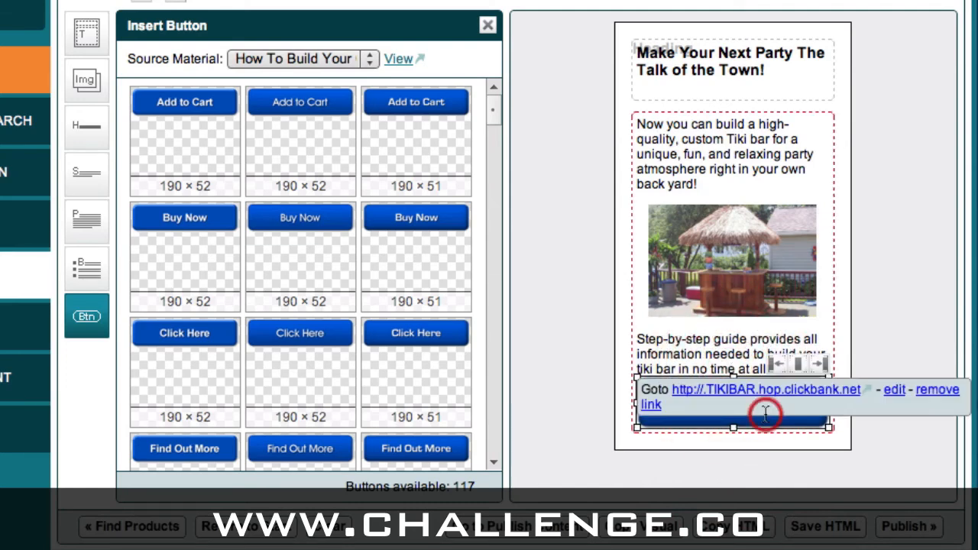
pyautogui.click(826, 431)
pyautogui.click(825, 426)
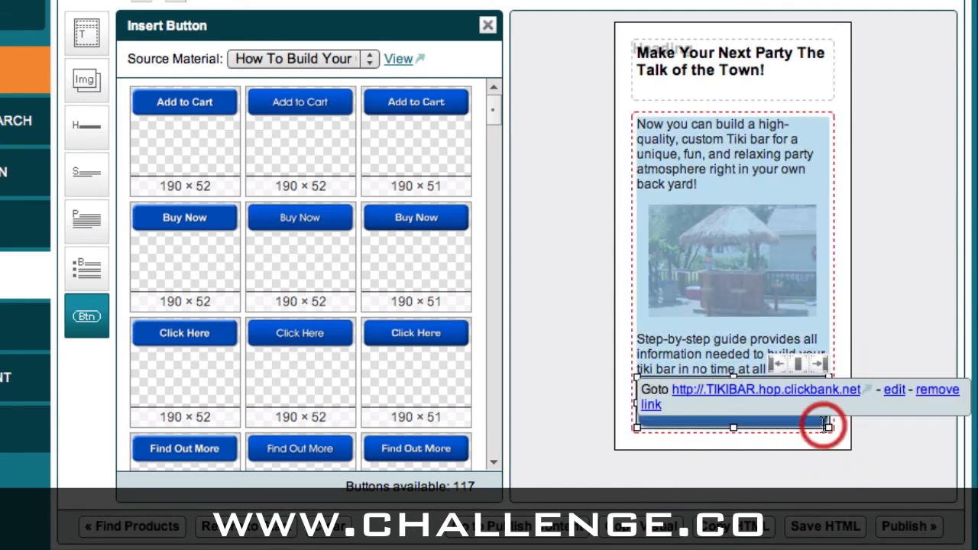
pyautogui.moveTo(827, 430); pyautogui.dragTo(775, 418)
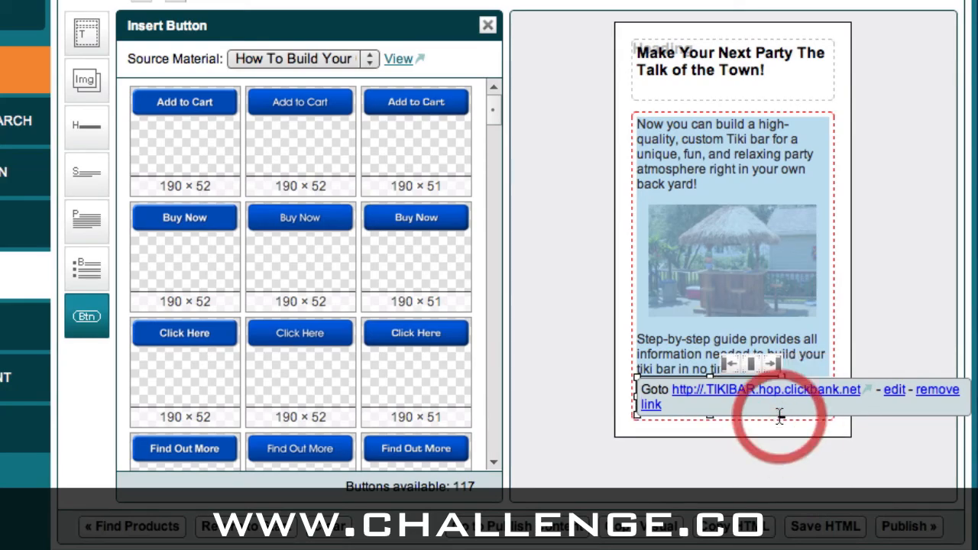
pyautogui.click(692, 341)
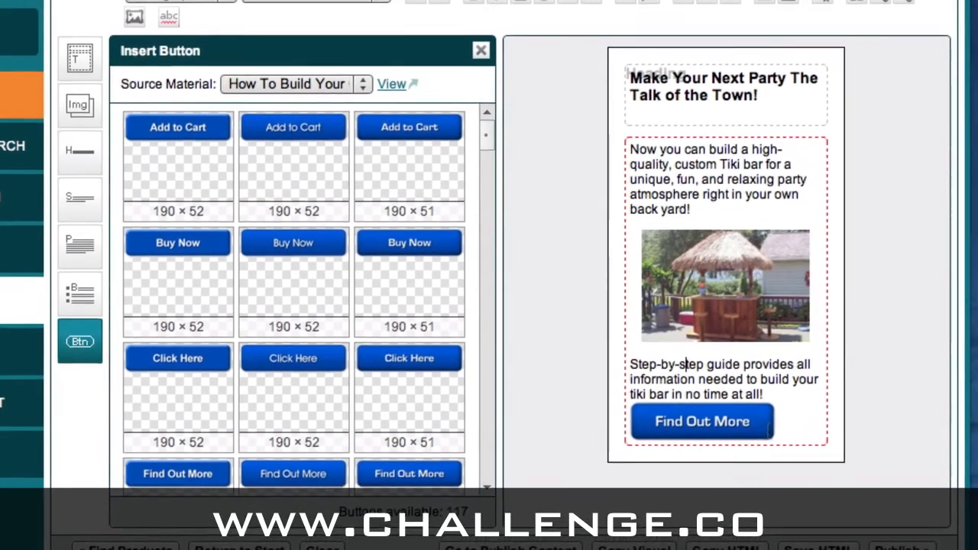
# Step: Center the "Find Out More" button and add a blank line between it and the step-by-step paragraph
pyautogui.click(769, 416)
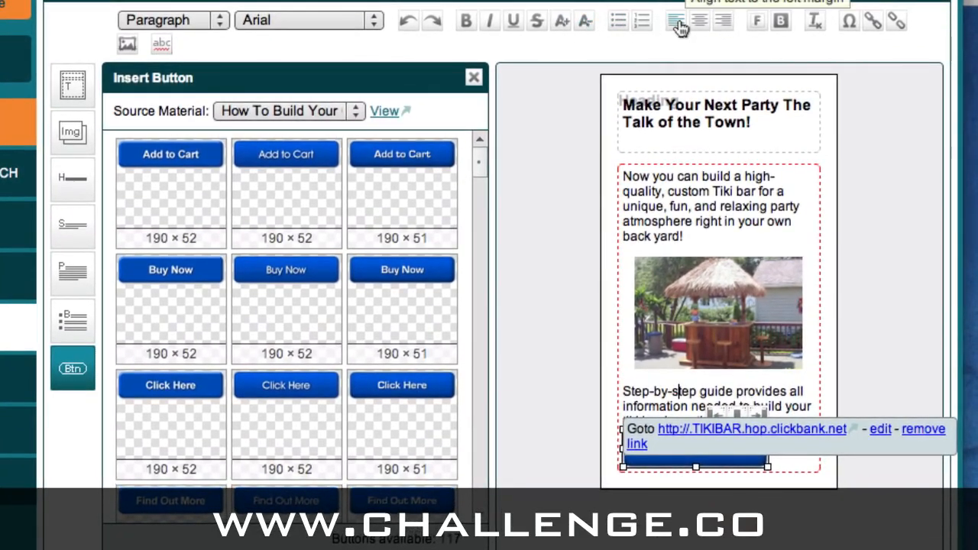
pyautogui.click(702, 18)
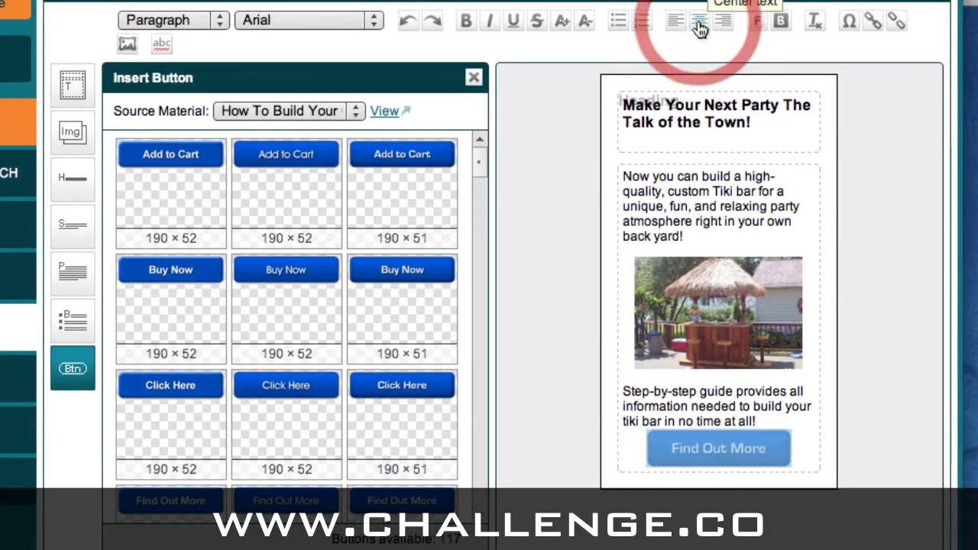
pyautogui.click(769, 422)
pyautogui.press('Return')
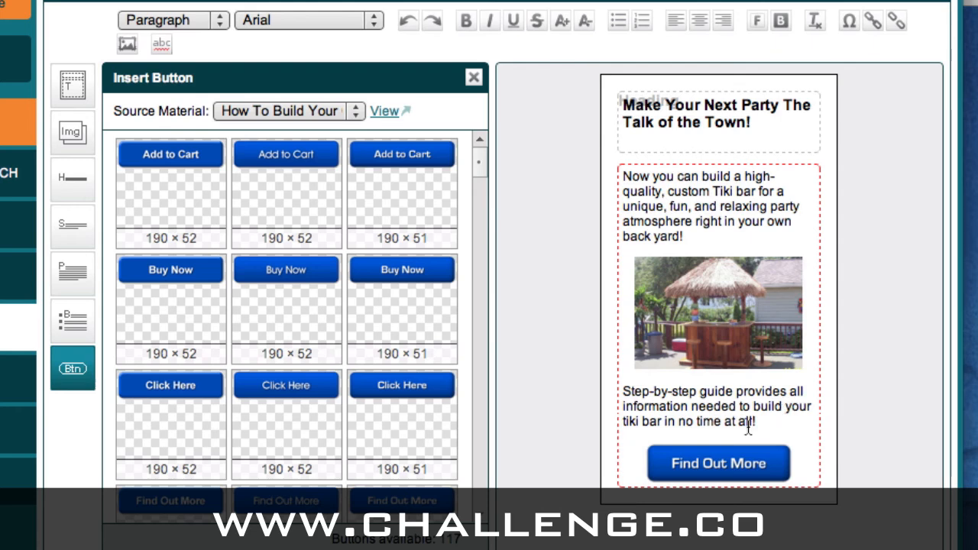
# Step: Link the tiki bar image to the How To Build Your Own Tiki Bar ClickBank affiliate URL and check the link
pyautogui.click(726, 328)
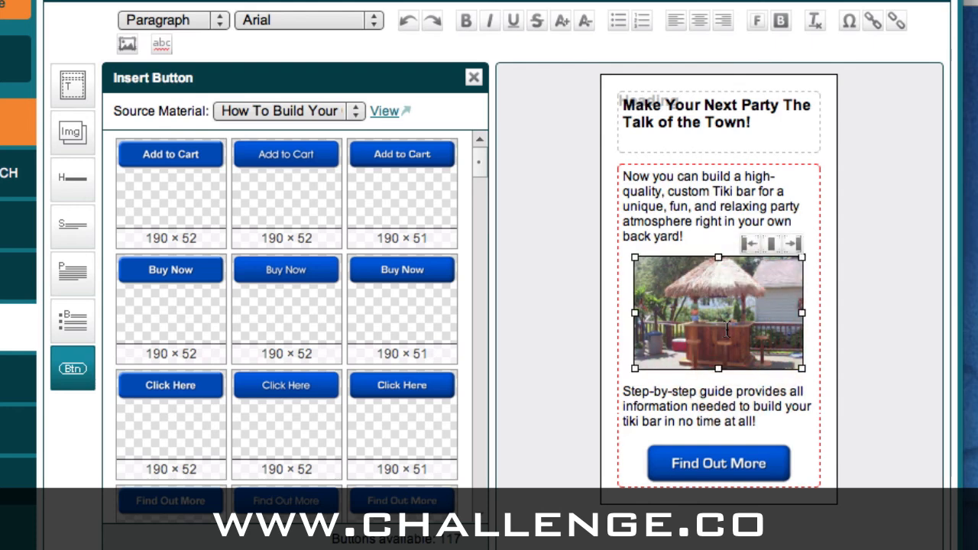
pyautogui.click(872, 24)
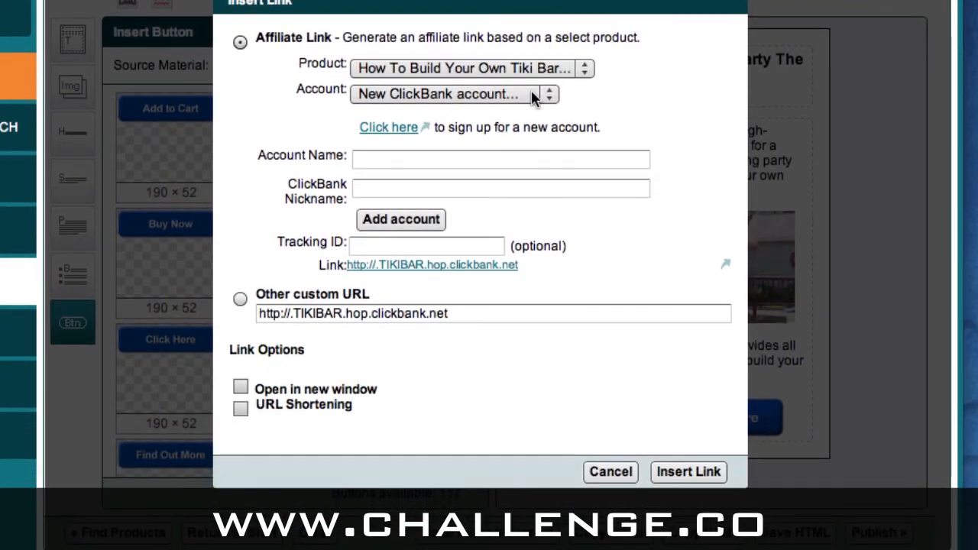
pyautogui.click(682, 474)
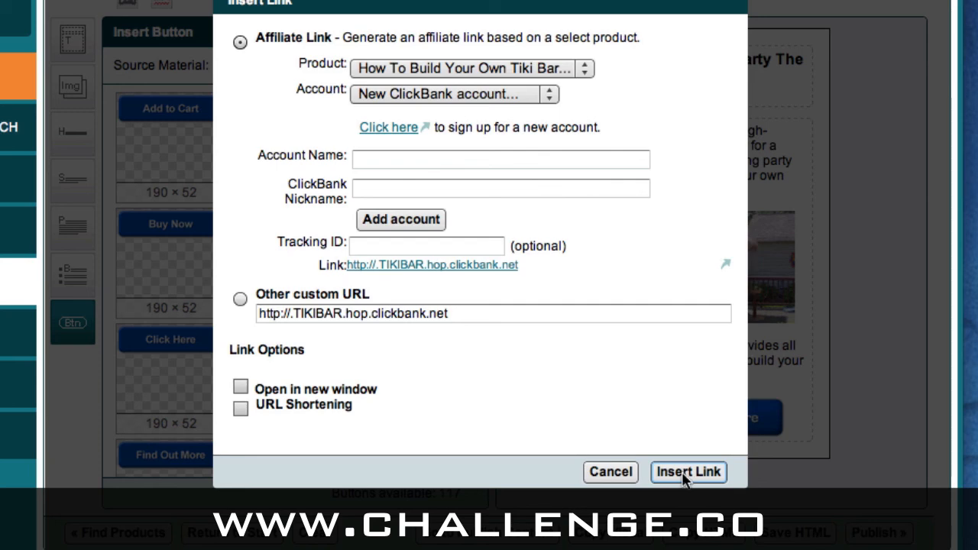
pyautogui.click(685, 474)
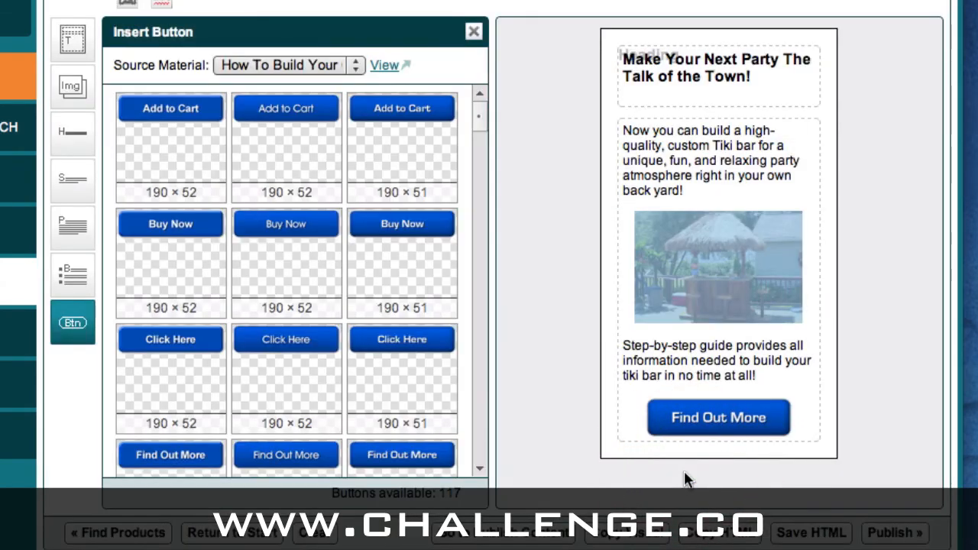
pyautogui.click(666, 363)
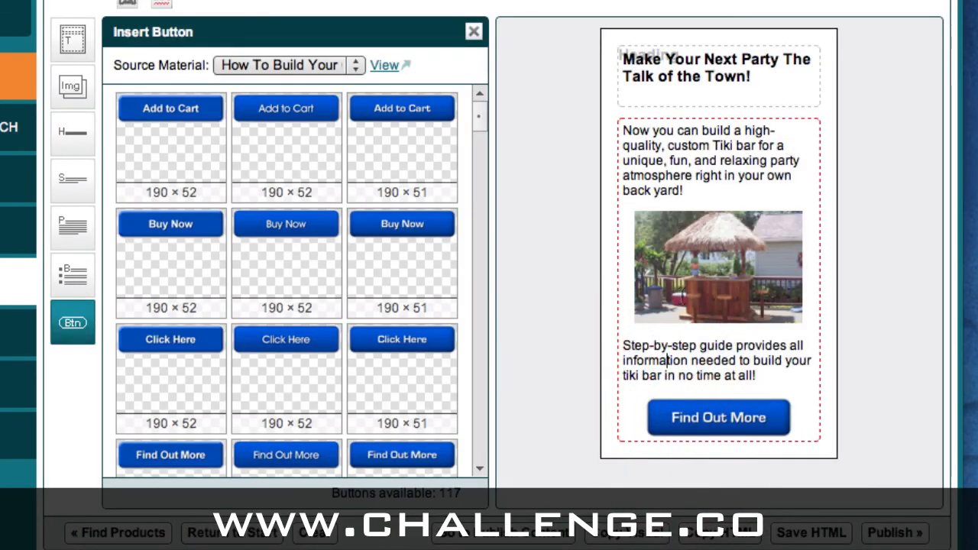
pyautogui.click(682, 294)
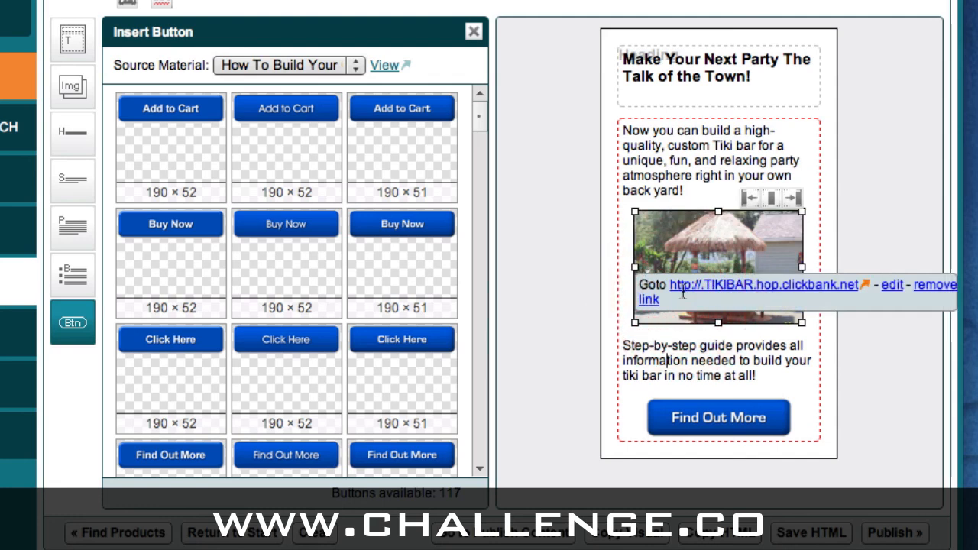
pyautogui.click(663, 348)
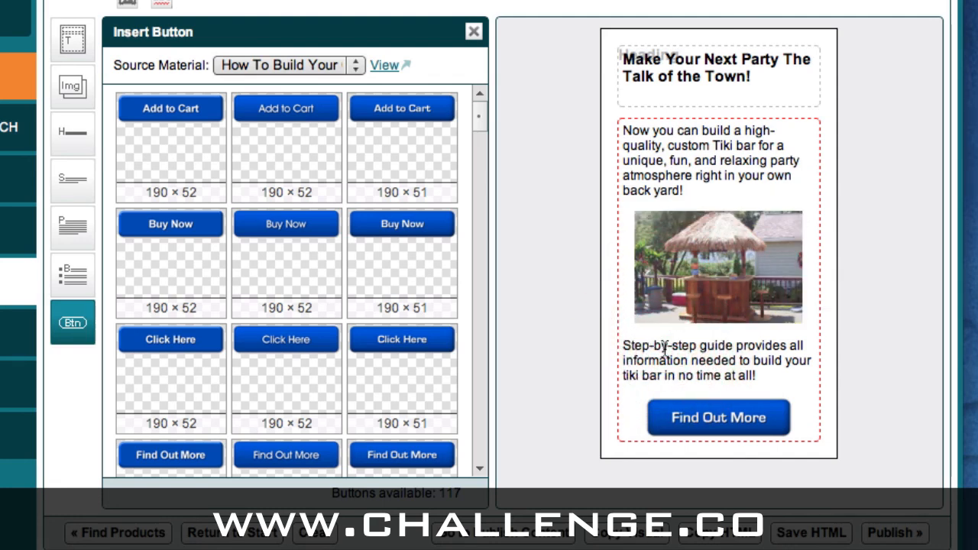